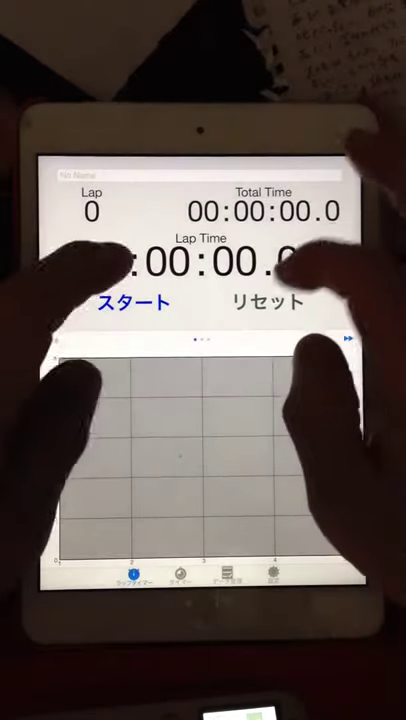
Step: Start the stopwatch, record 34 rapid laps totalling 6.8 s, then stop it
{"action": "left_click", "coordinate": [133, 302]}
{"action": "left_click", "coordinate": [268, 302]}
{"action": "left_click", "coordinate": [268, 302]}
{"action": "left_click", "coordinate": [268, 302]}
{"action": "left_click", "coordinate": [268, 302]}
{"action": "left_click", "coordinate": [268, 302]}
{"action": "left_click", "coordinate": [268, 302]}
{"action": "left_click", "coordinate": [268, 302]}
{"action": "left_click", "coordinate": [268, 302]}
{"action": "left_click", "coordinate": [268, 302]}
{"action": "left_click", "coordinate": [268, 302]}
{"action": "left_click", "coordinate": [268, 302]}
{"action": "left_click", "coordinate": [268, 302]}
{"action": "left_click", "coordinate": [134, 302]}
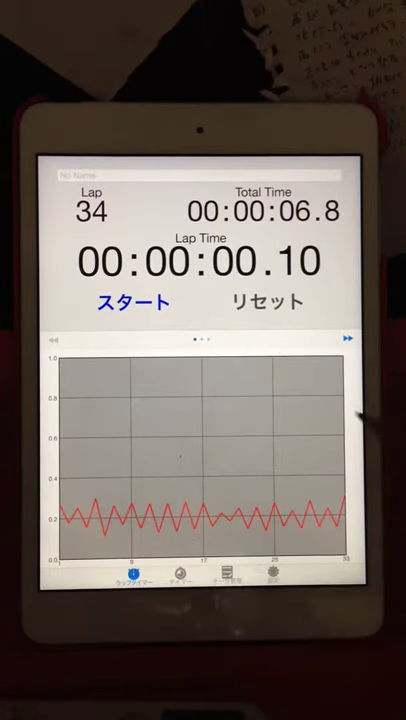
Step: Swipe the graph panel left to show the list of 34 lap times
{"action": "left_click_drag", "start_coordinate": [300, 450], "coordinate": [120, 450]}
{"action": "scroll", "coordinate": [300, 450], "scroll_direction": "down", "scroll_amount": 5}
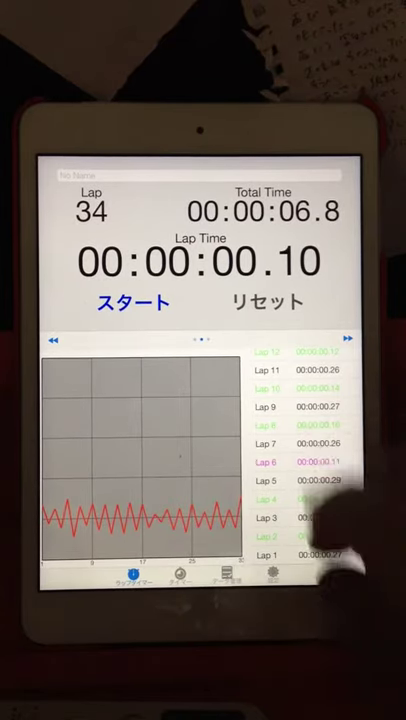
{"action": "scroll", "coordinate": [300, 460], "scroll_direction": "up", "scroll_amount": 5}
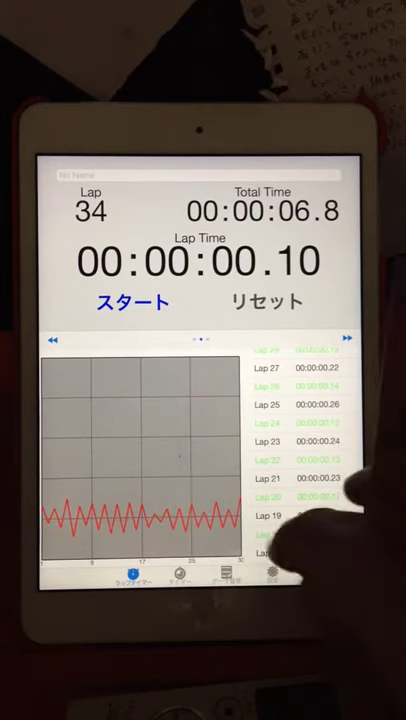
{"action": "scroll", "coordinate": [300, 470], "scroll_direction": "down", "scroll_amount": 5}
{"action": "scroll", "coordinate": [300, 470], "scroll_direction": "up", "scroll_amount": 1}
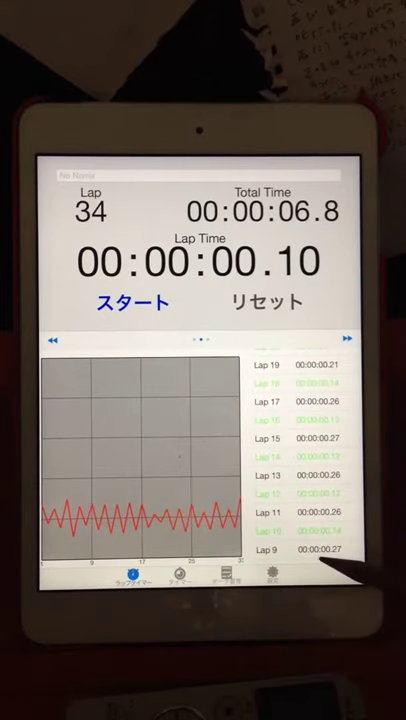